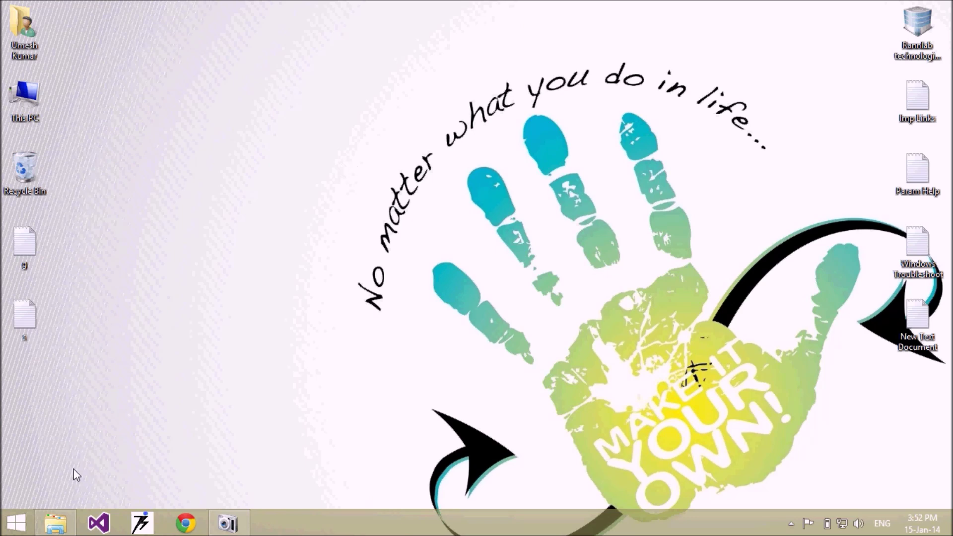
Step: Restore File Explorer, open C:\Windows and highlight the System32 folder
{"action": "left_click", "coordinate": [55, 523]}
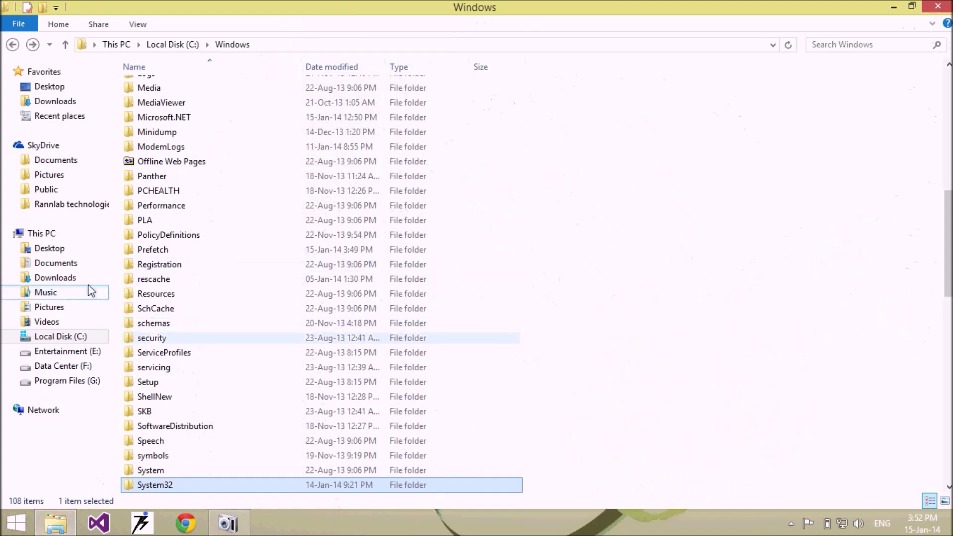
{"action": "left_click", "coordinate": [48, 226]}
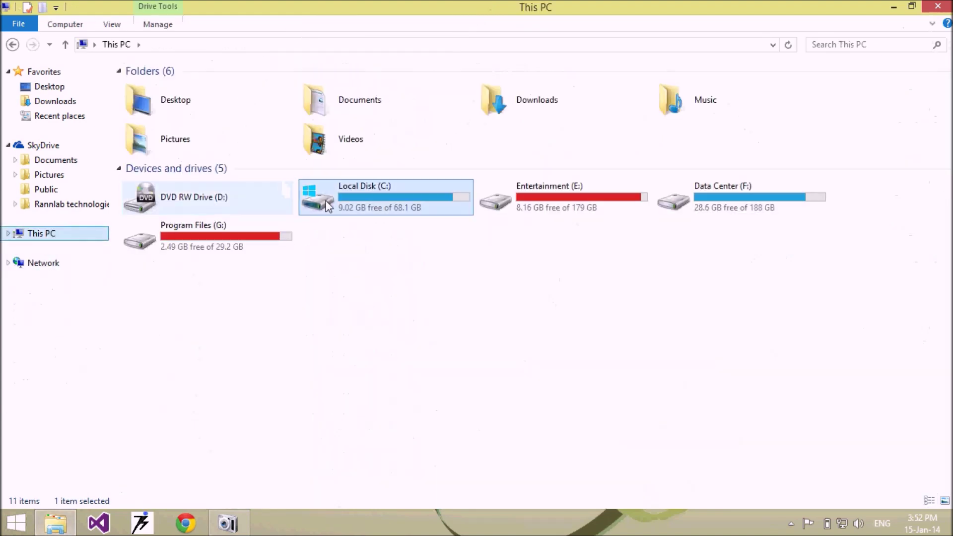
{"action": "double_click", "coordinate": [328, 208]}
{"action": "double_click", "coordinate": [174, 178]}
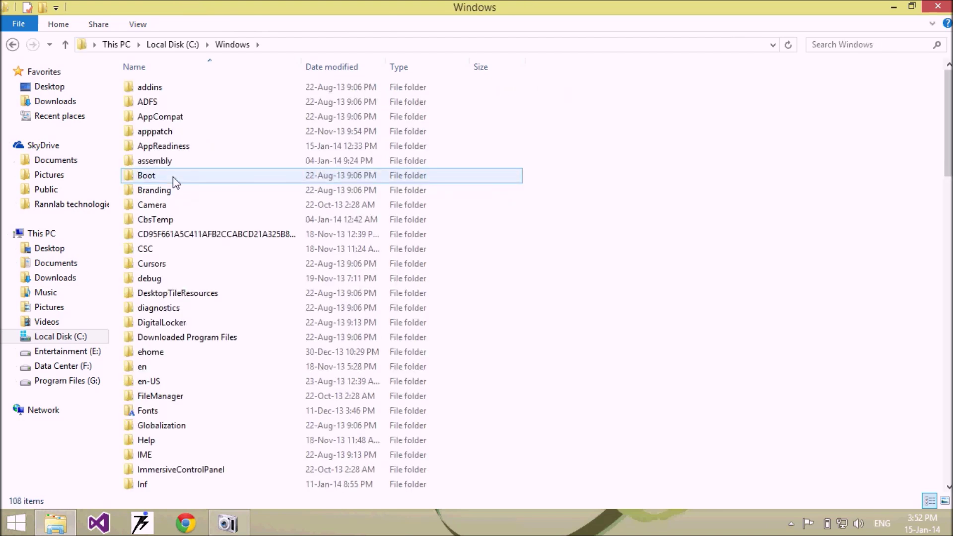
{"action": "type", "text": "sys"}
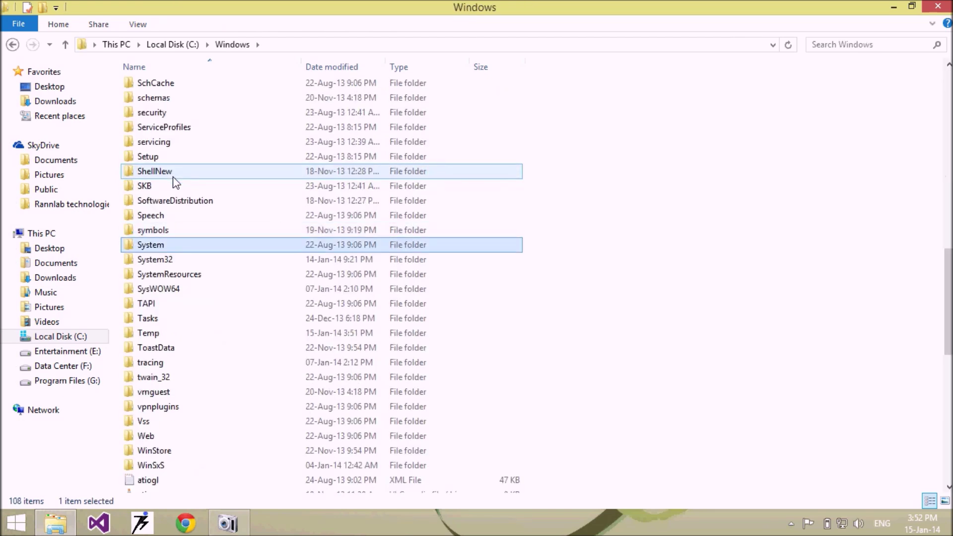
{"action": "key", "text": "Down"}
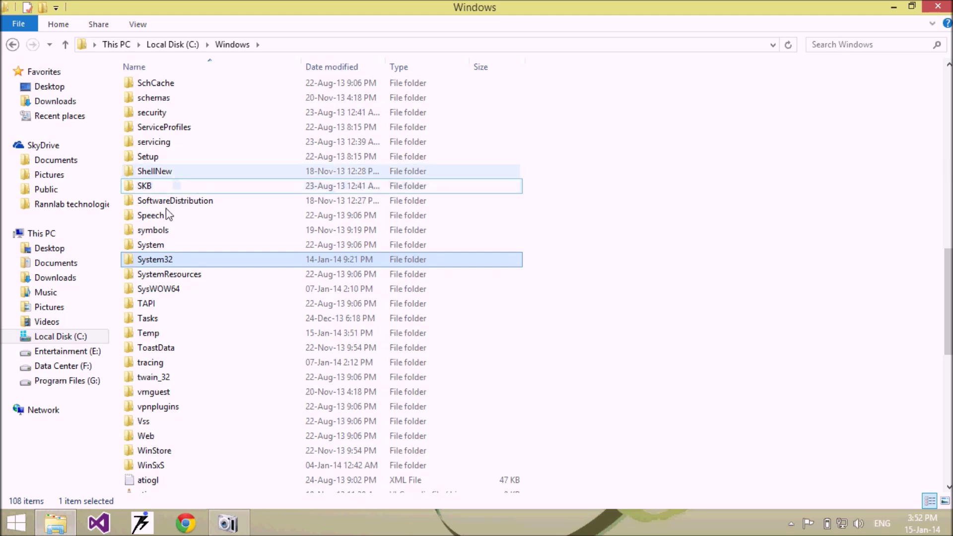
Step: Open System32's Properties and show its Security tab
{"action": "right_click", "coordinate": [163, 259]}
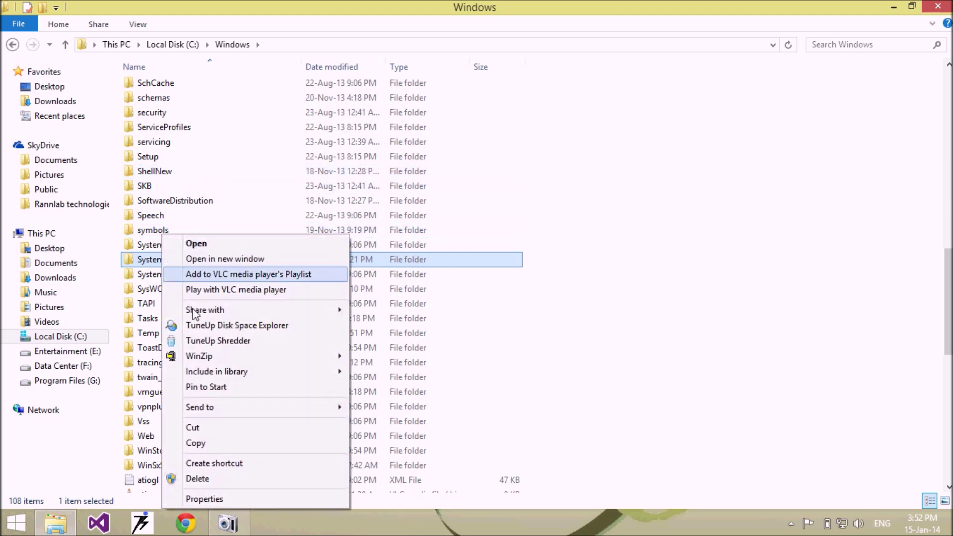
{"action": "left_click", "coordinate": [267, 498]}
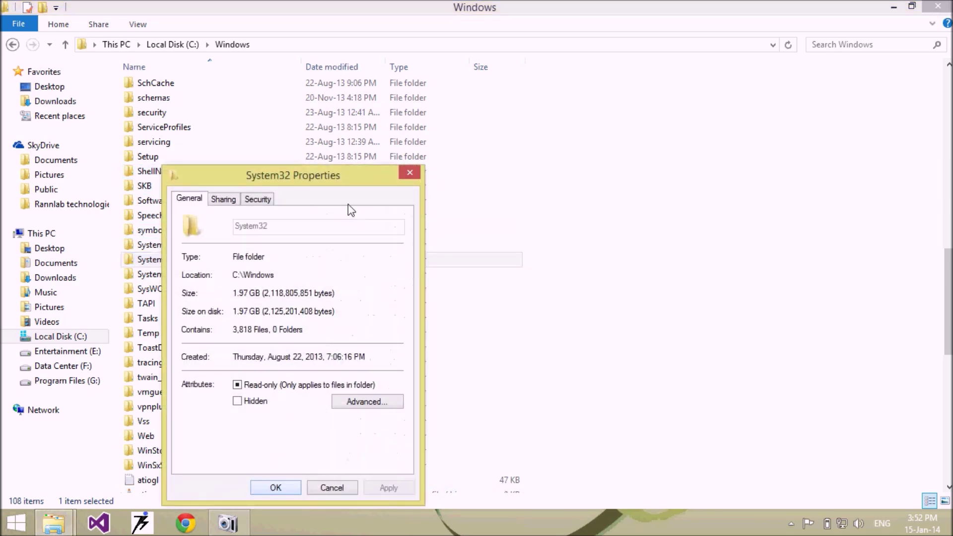
{"action": "left_click_drag", "start_coordinate": [323, 177], "coordinate": [587, 33]}
{"action": "left_click", "coordinate": [526, 59]}
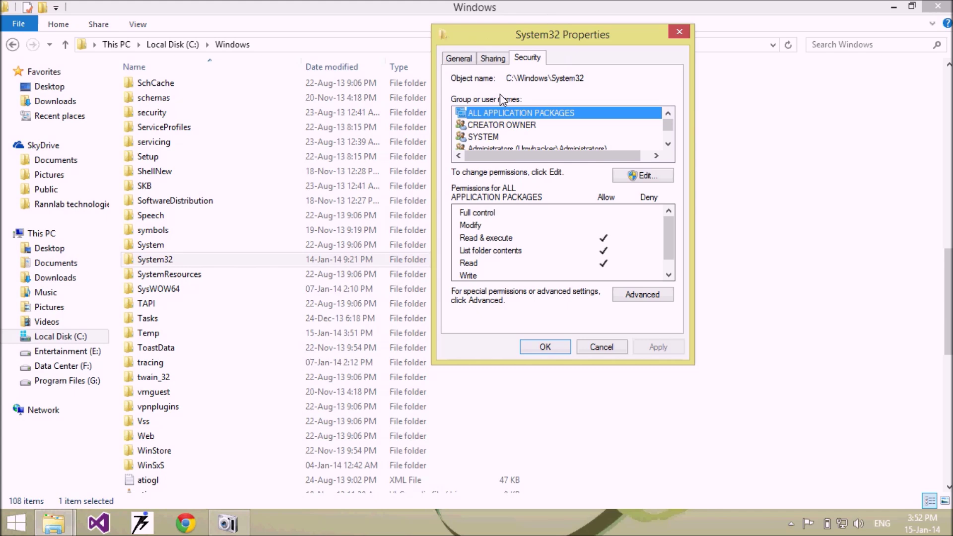
Step: Open System32's advanced security settings and begin changing the folder's owner
{"action": "left_click", "coordinate": [640, 296]}
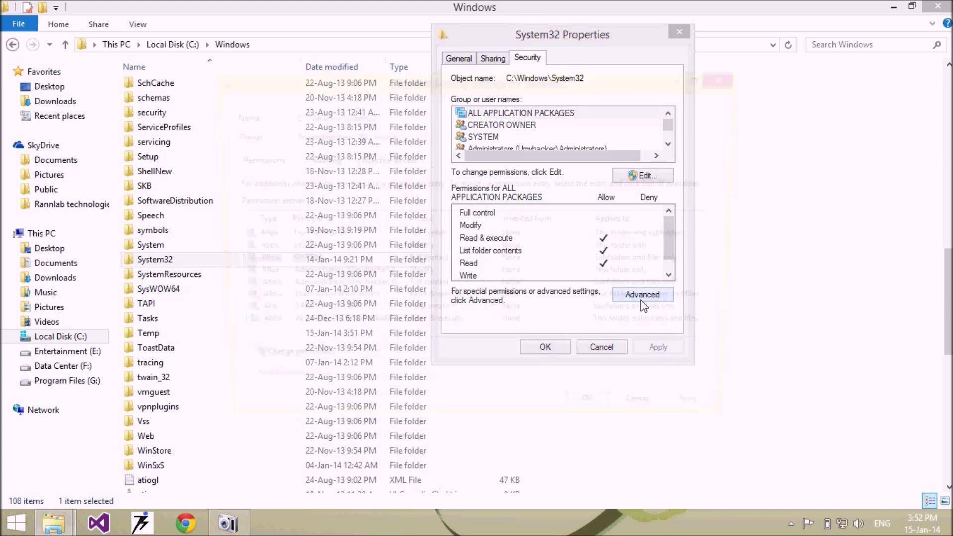
{"action": "left_click_drag", "start_coordinate": [378, 80], "coordinate": [274, 64]}
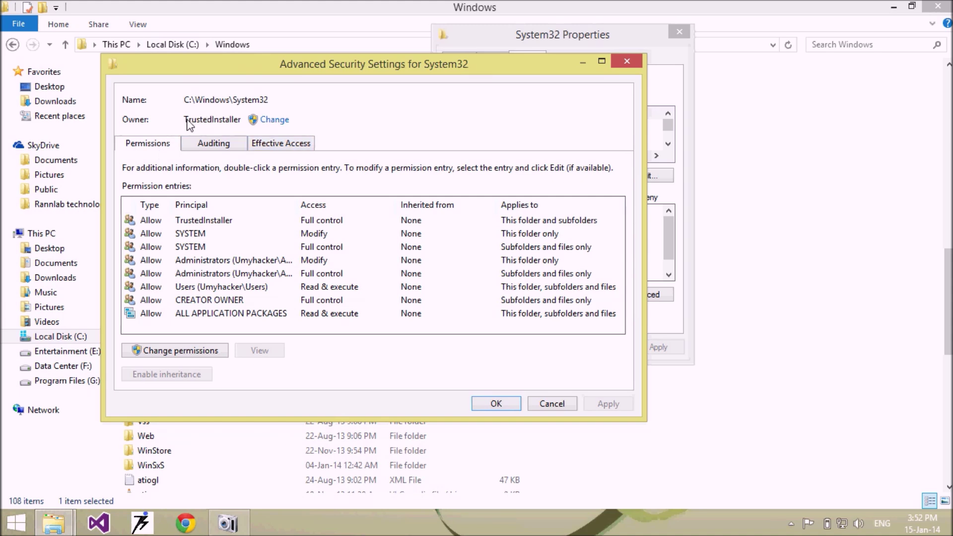
{"action": "left_click", "coordinate": [269, 119]}
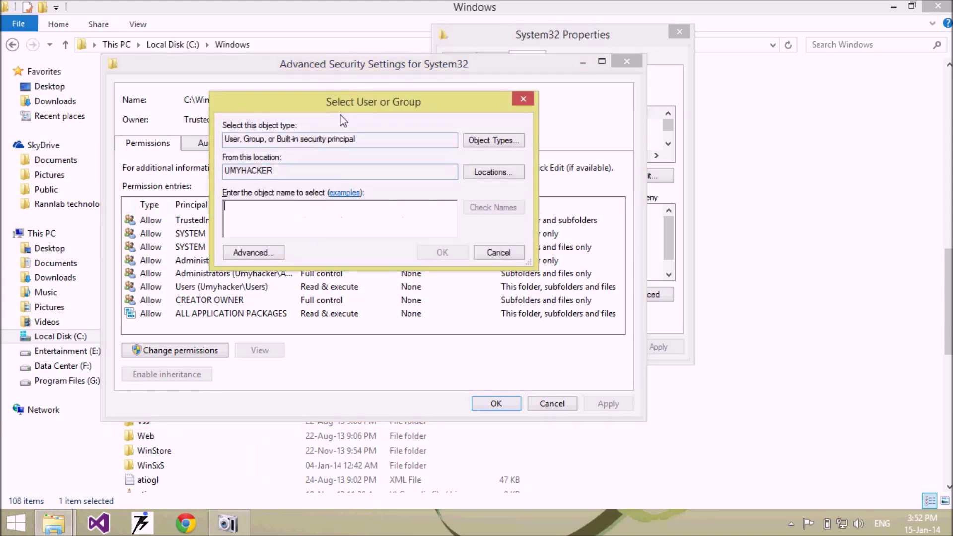
{"action": "left_click_drag", "start_coordinate": [340, 105], "coordinate": [481, 70]}
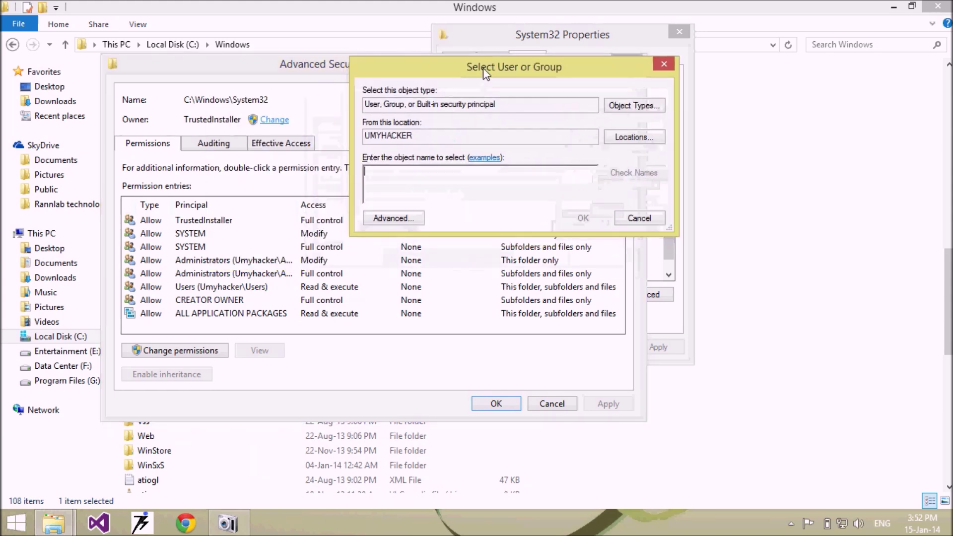
Step: Search all users and groups and set the user's own account as owner
{"action": "left_click", "coordinate": [400, 219]}
{"action": "mouse_move", "coordinate": [557, 93]}
{"action": "left_mouse_down"}
{"action": "mouse_move", "coordinate": [368, 94]}
{"action": "mouse_move", "coordinate": [296, 56]}
{"action": "left_mouse_up"}
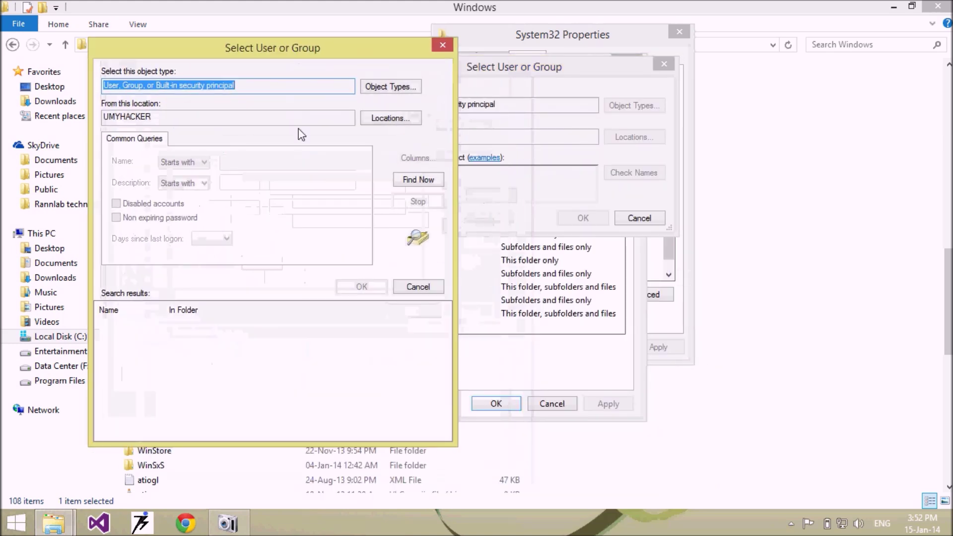
{"action": "left_click", "coordinate": [427, 184]}
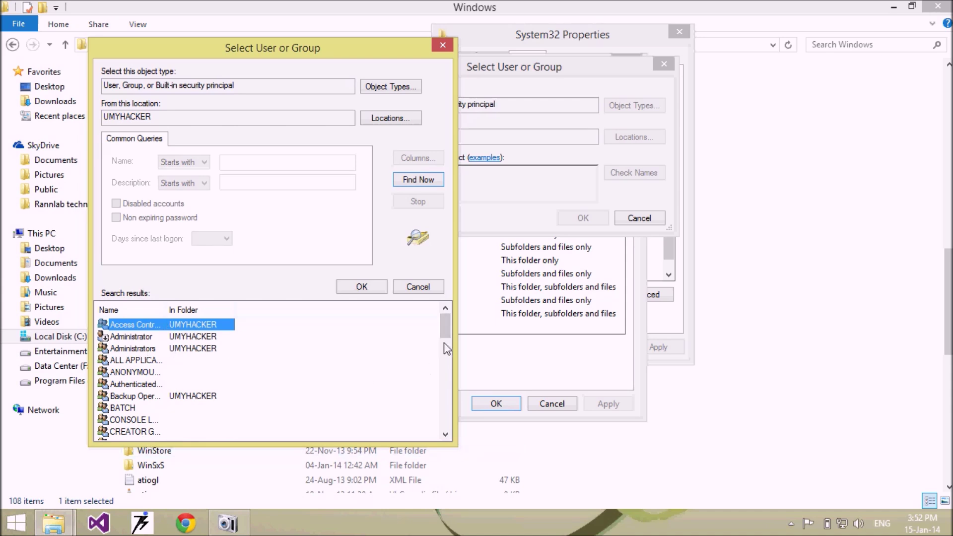
{"action": "left_click_drag", "start_coordinate": [449, 330], "coordinate": [445, 422]}
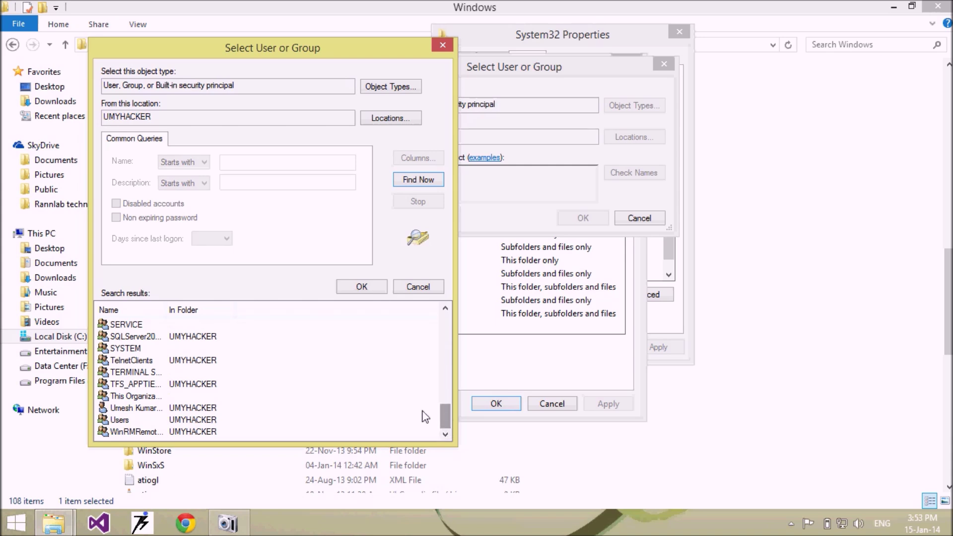
{"action": "left_click", "coordinate": [164, 408]}
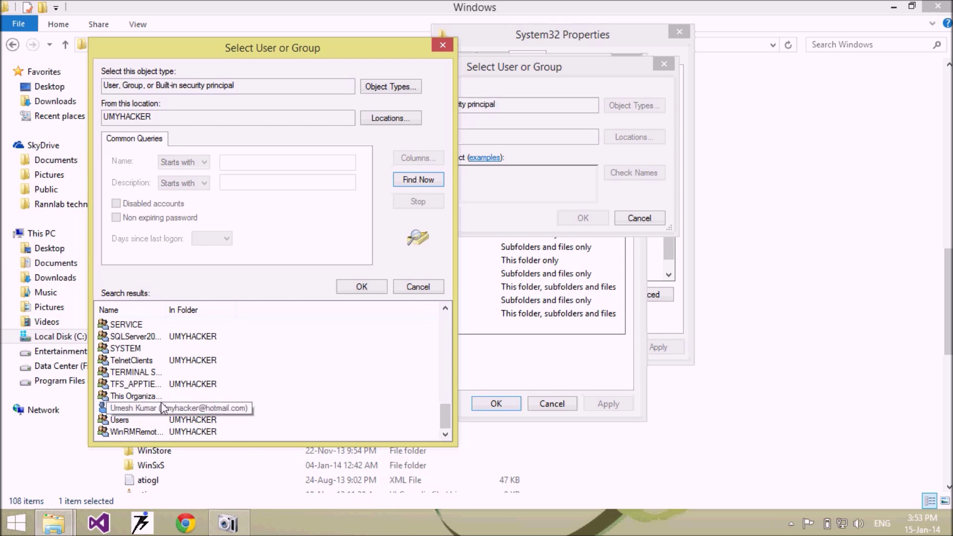
{"action": "left_click", "coordinate": [362, 286]}
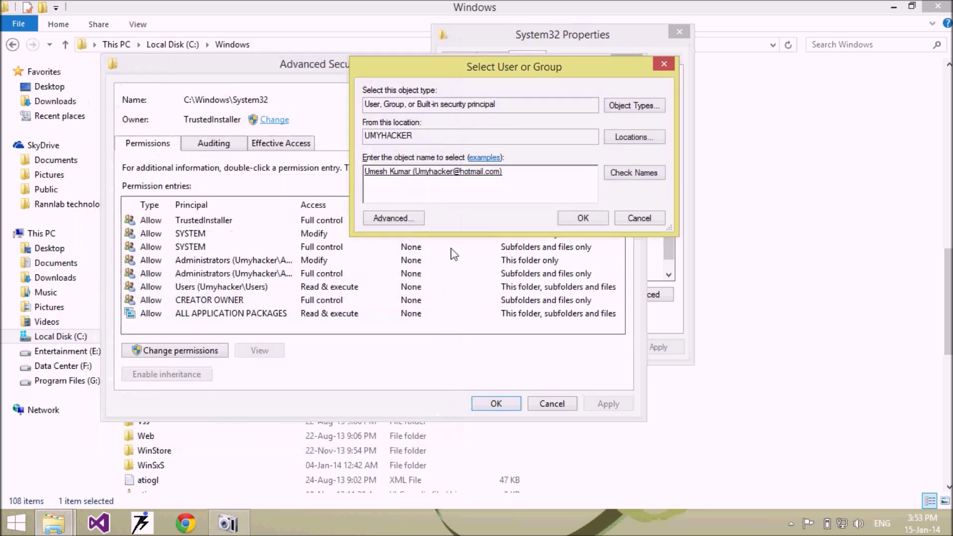
{"action": "left_click", "coordinate": [583, 219]}
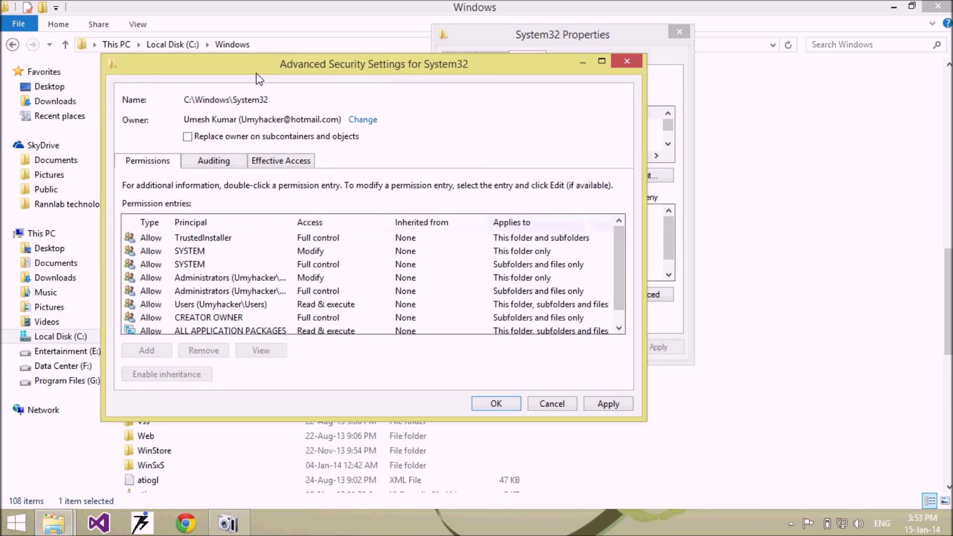
Step: Scroll through System32's permission entries, then close the advanced security settings
{"action": "left_click_drag", "start_coordinate": [257, 74], "coordinate": [465, 102]}
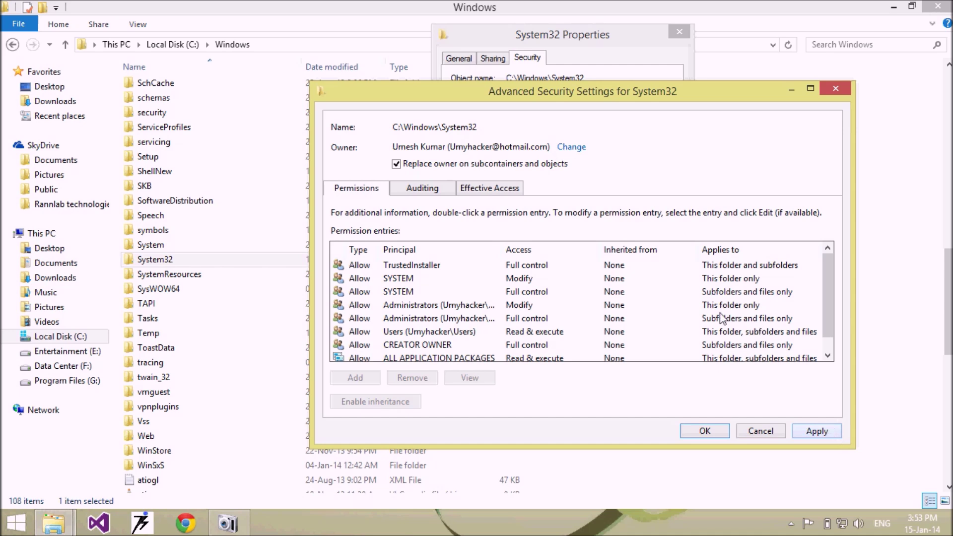
{"action": "scroll", "coordinate": [828, 293], "scroll_direction": "down", "scroll_amount": 1}
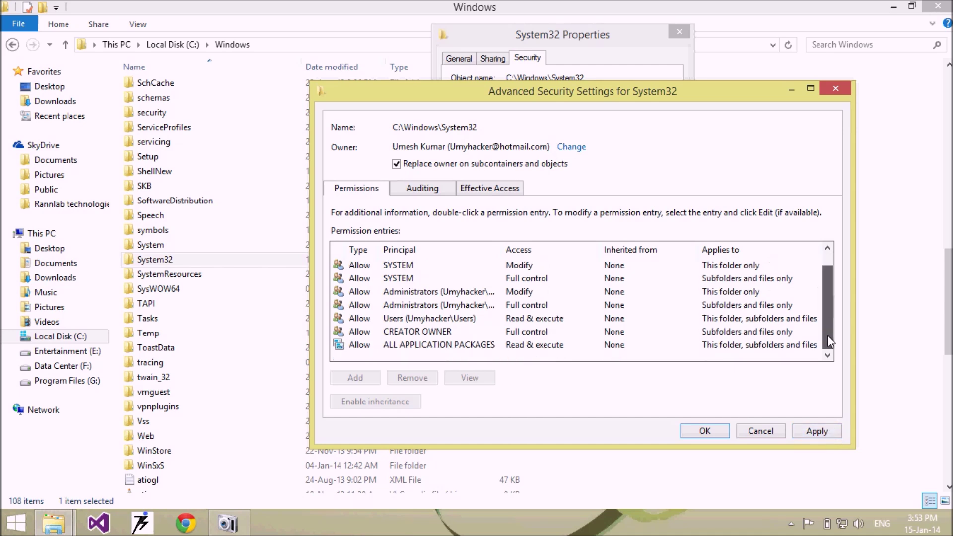
{"action": "scroll", "coordinate": [829, 260], "scroll_direction": "up", "scroll_amount": 1}
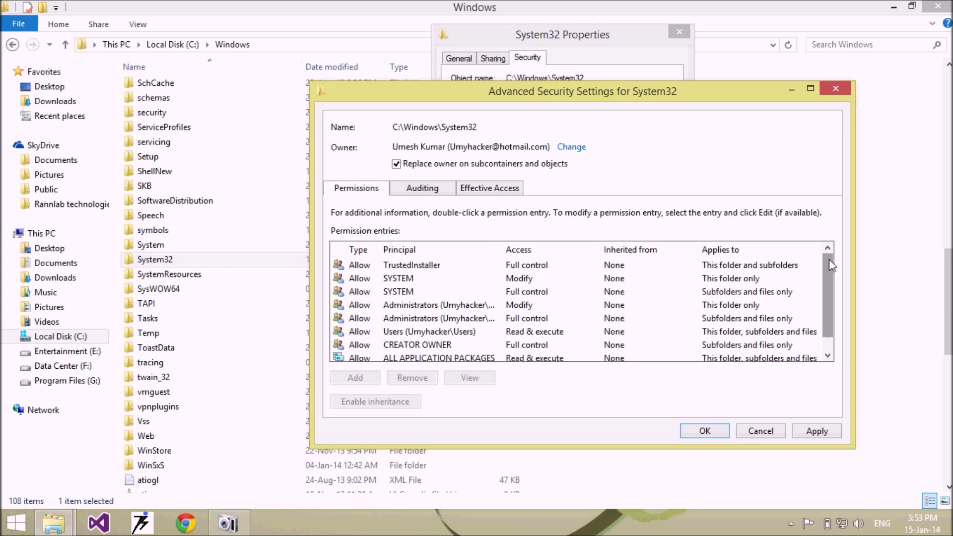
{"action": "scroll", "coordinate": [831, 268], "scroll_direction": "down", "scroll_amount": 1}
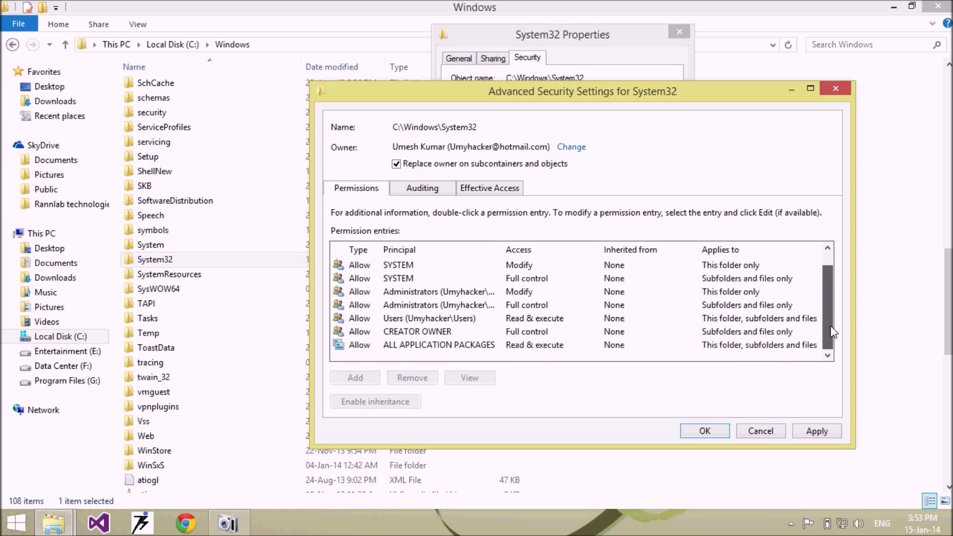
{"action": "scroll", "coordinate": [830, 278], "scroll_direction": "up", "scroll_amount": 1}
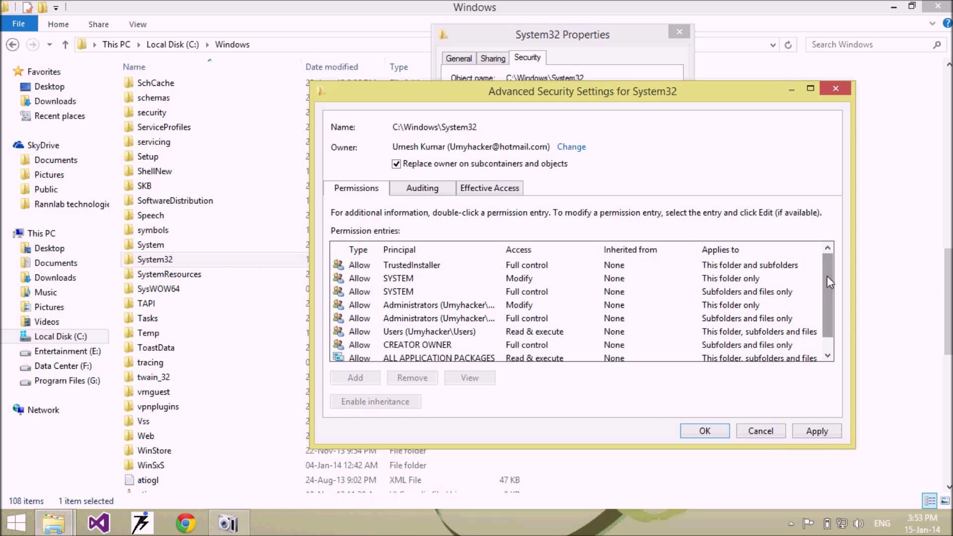
{"action": "left_click_drag", "start_coordinate": [830, 282], "coordinate": [837, 257]}
{"action": "left_click_drag", "start_coordinate": [829, 261], "coordinate": [829, 262]}
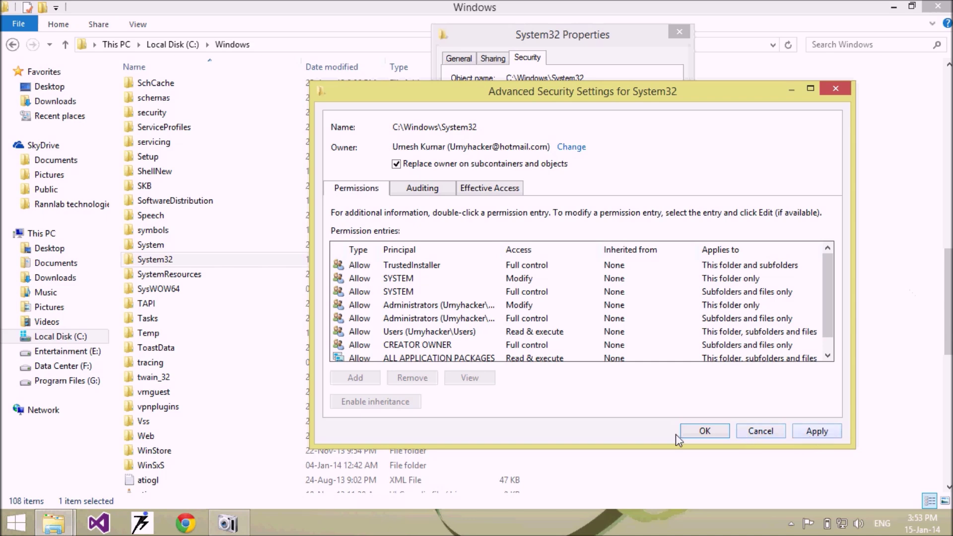
{"action": "left_click", "coordinate": [758, 431]}
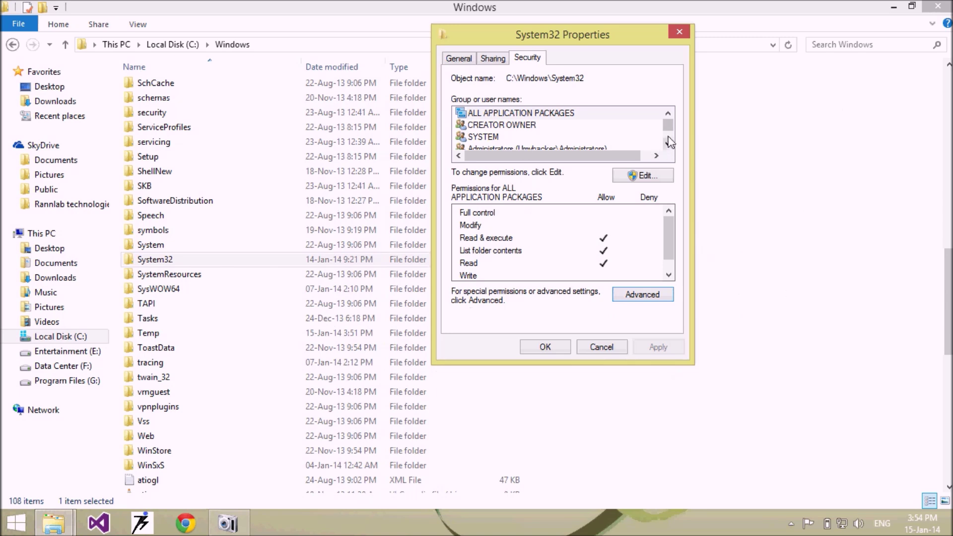
Step: Select the Users group in System32's Security list and open the permissions editor
{"action": "scroll", "coordinate": [669, 142], "scroll_direction": "down", "scroll_amount": 1}
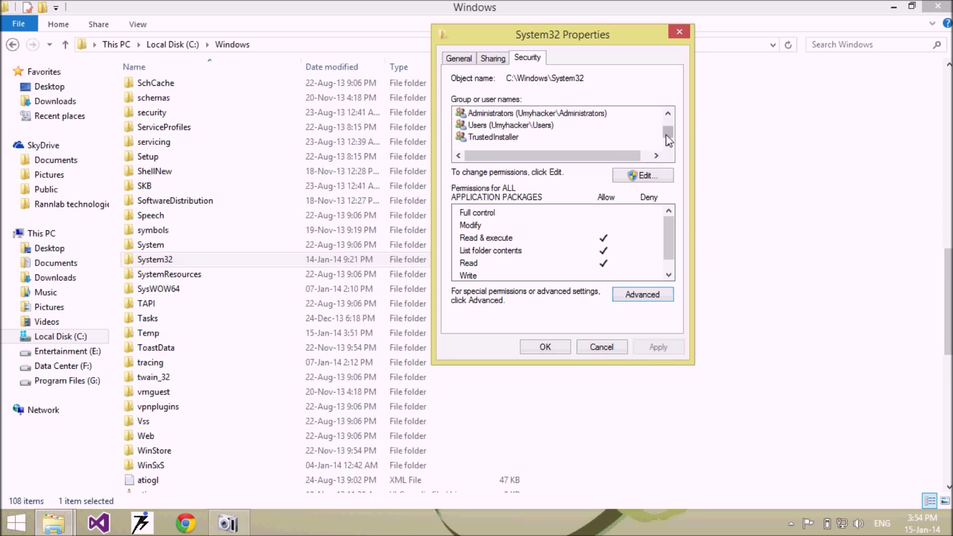
{"action": "mouse_move", "coordinate": [669, 132]}
{"action": "left_mouse_down"}
{"action": "mouse_move", "coordinate": [668, 118]}
{"action": "mouse_move", "coordinate": [672, 143]}
{"action": "left_mouse_up"}
{"action": "mouse_move", "coordinate": [668, 132]}
{"action": "left_mouse_down"}
{"action": "mouse_move", "coordinate": [668, 118]}
{"action": "mouse_move", "coordinate": [670, 144]}
{"action": "left_mouse_up"}
{"action": "left_click", "coordinate": [489, 139]}
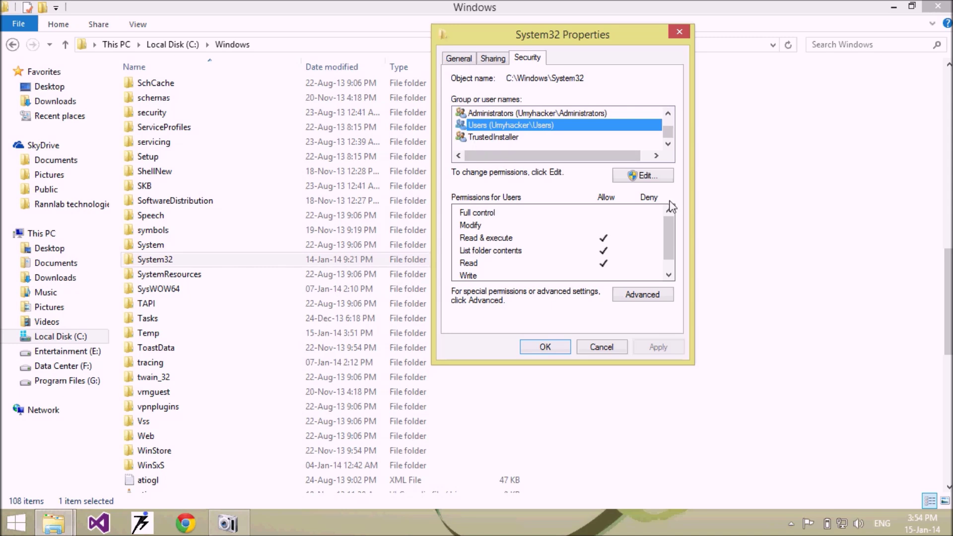
{"action": "left_click", "coordinate": [647, 181]}
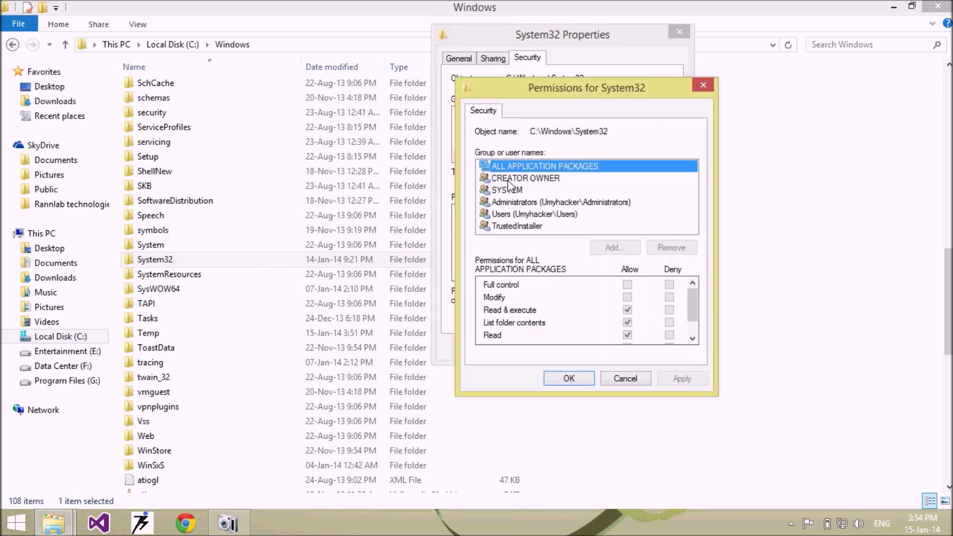
Step: Review the Users group's permissions, then close Permissions and System32 Properties with OK
{"action": "left_click", "coordinate": [520, 217]}
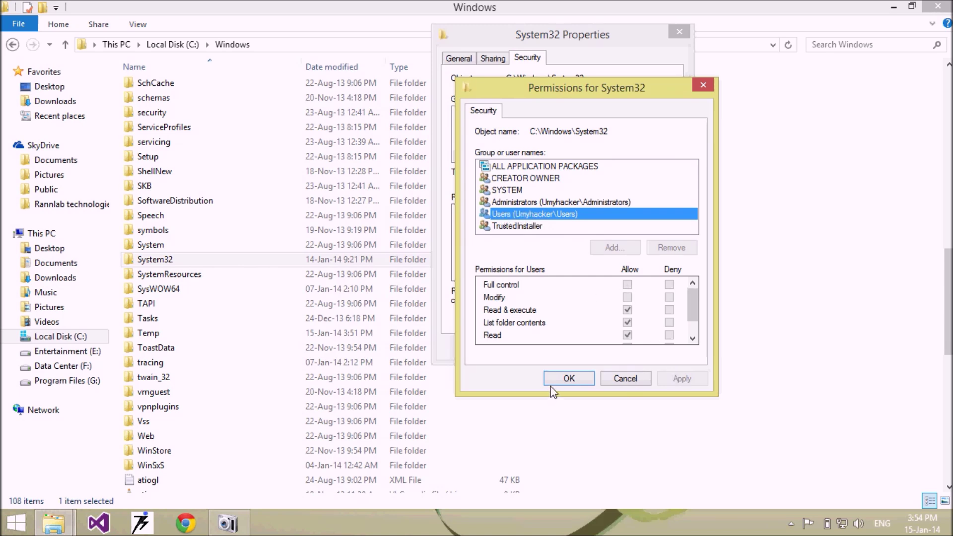
{"action": "left_click", "coordinate": [626, 378]}
{"action": "left_click", "coordinate": [611, 351]}
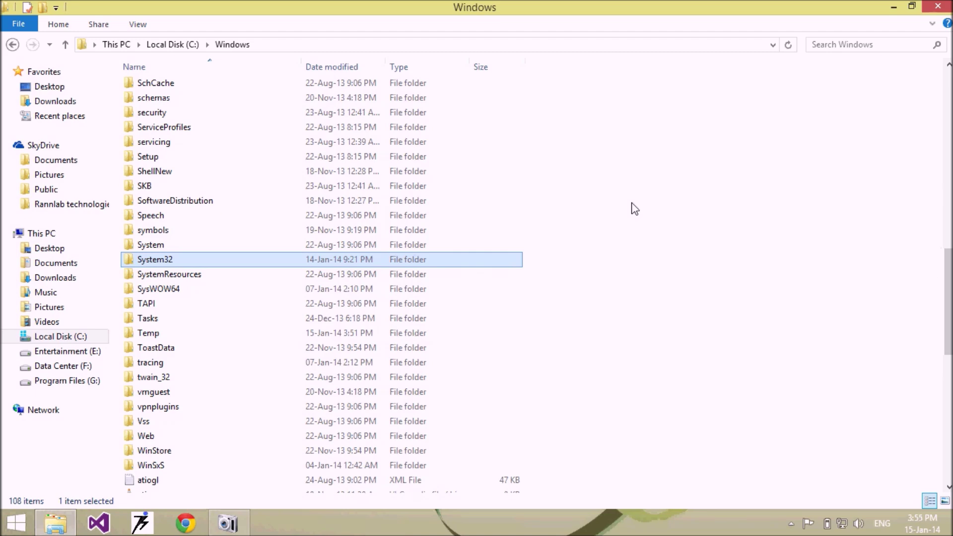
Step: Close File Explorer and drag selection boxes across the empty desktop
{"action": "left_click", "coordinate": [937, 6]}
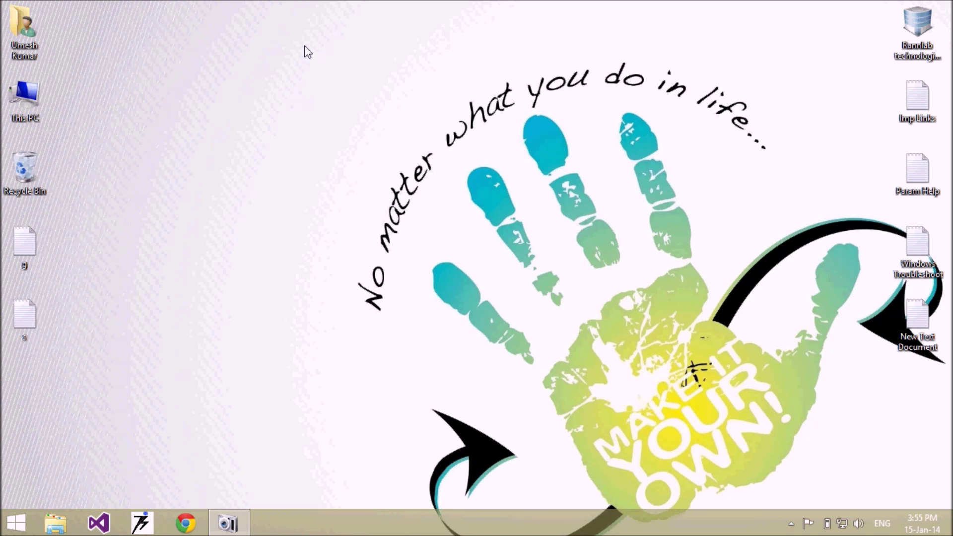
{"action": "left_click_drag", "start_coordinate": [305, 46], "coordinate": [573, 341]}
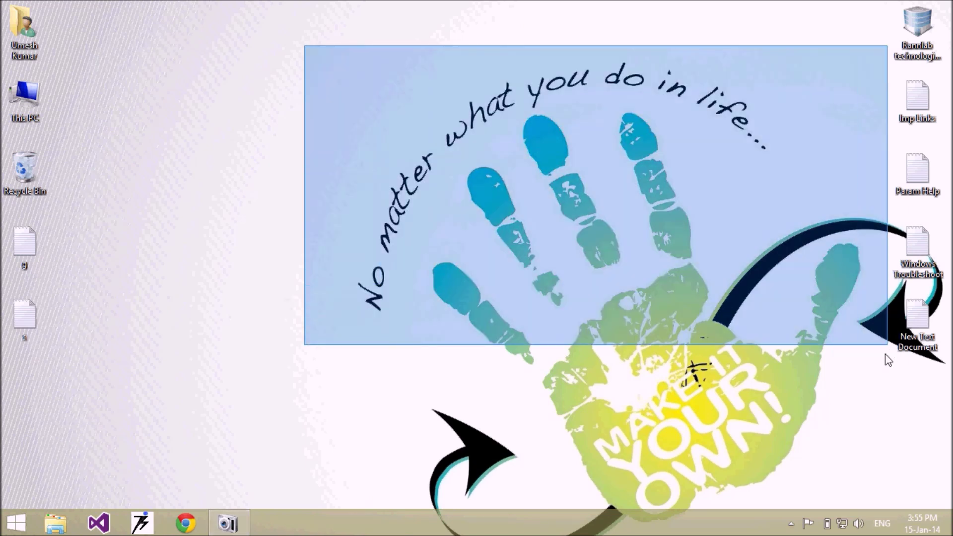
{"action": "left_click_drag", "start_coordinate": [573, 340], "coordinate": [844, 459]}
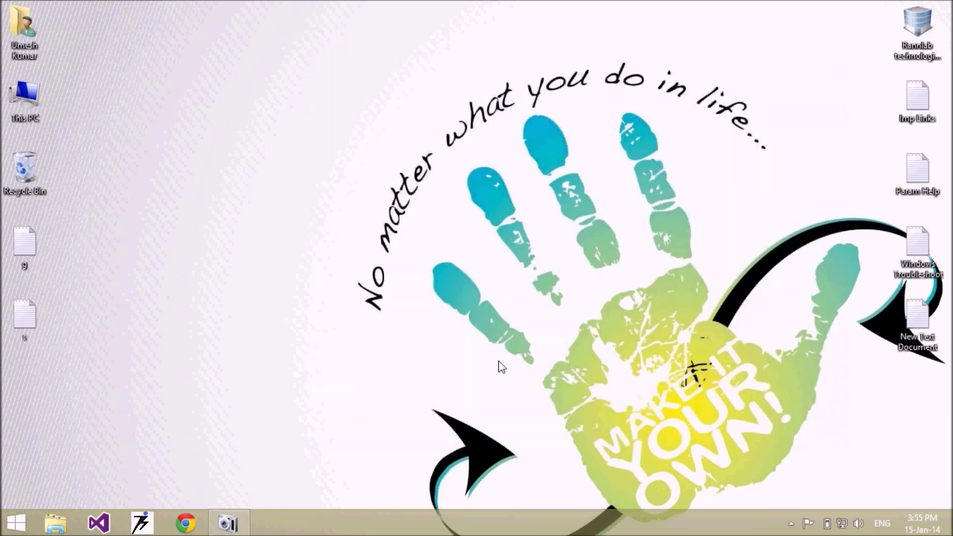